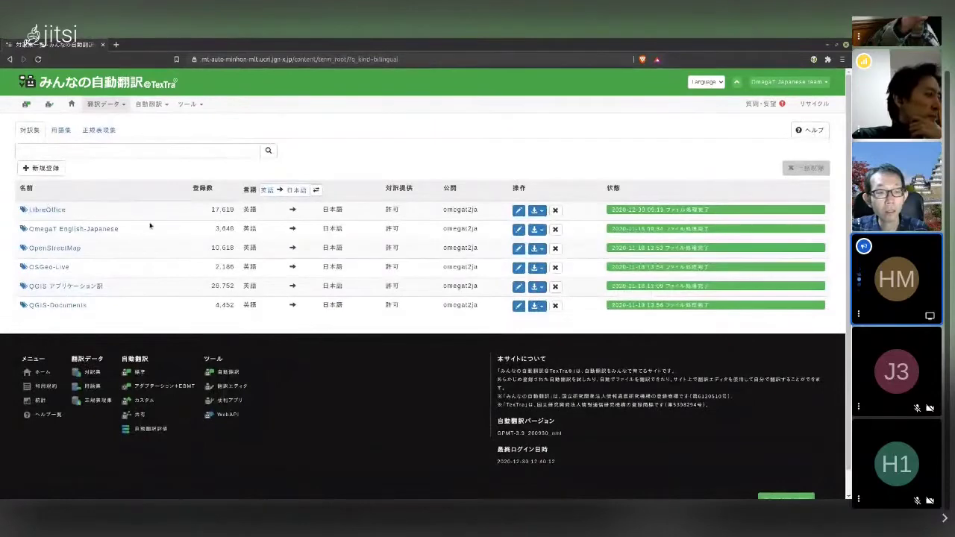
# Open the LibreOffice English-to-Japanese parallel corpus and look through its source and translation pairs.
pyautogui.click(64, 210)
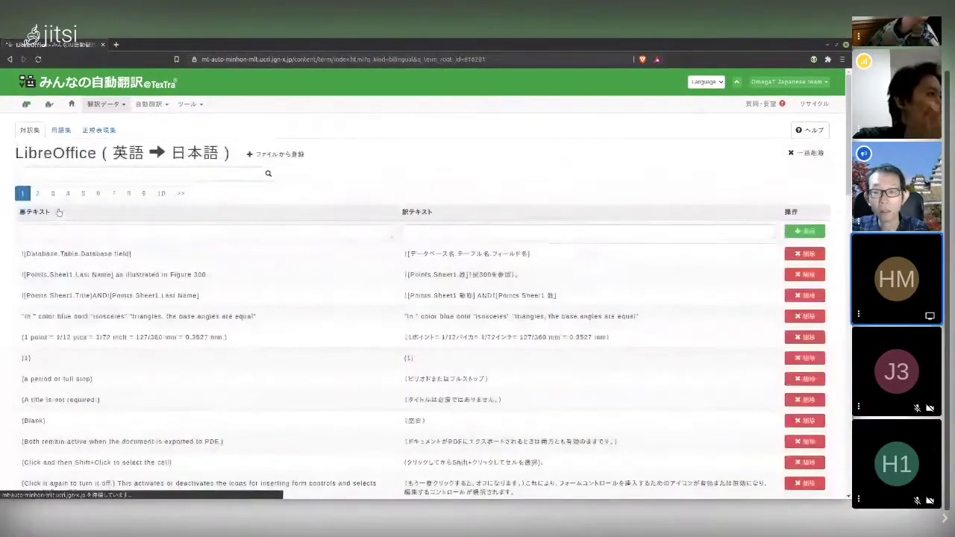
pyautogui.scroll(-1, 209, 259)
pyautogui.scroll(-5, 208, 259)
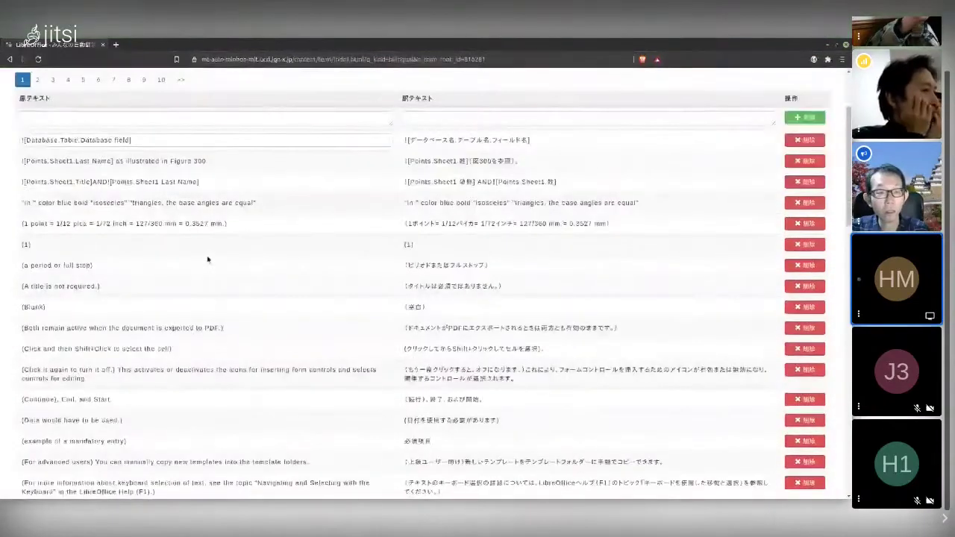
pyautogui.scroll(-20, 208, 259)
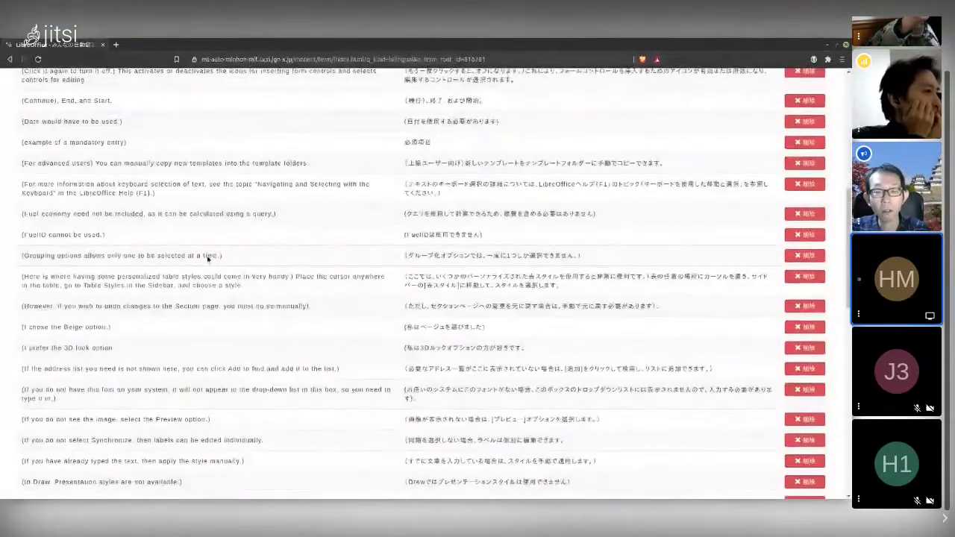
pyautogui.scroll(4, 208, 258)
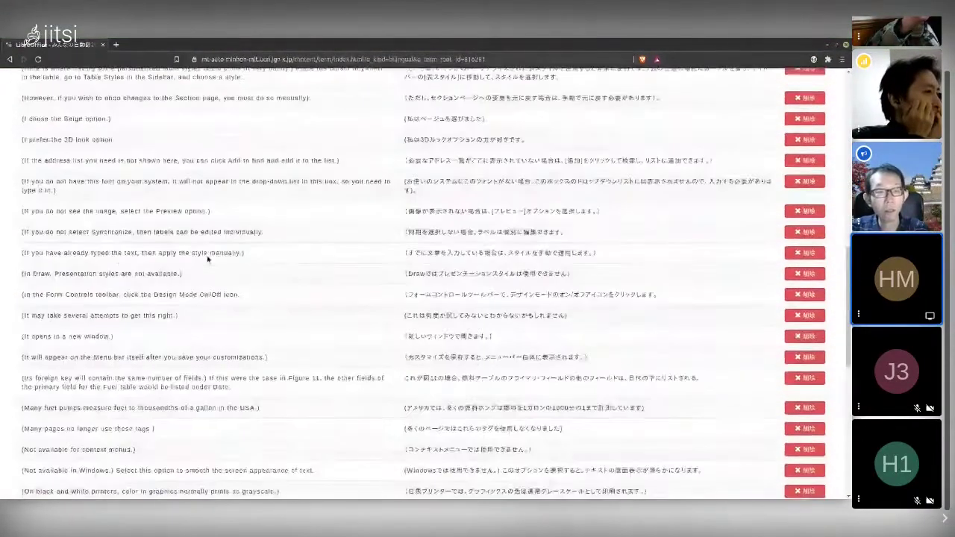
pyautogui.press('Home')
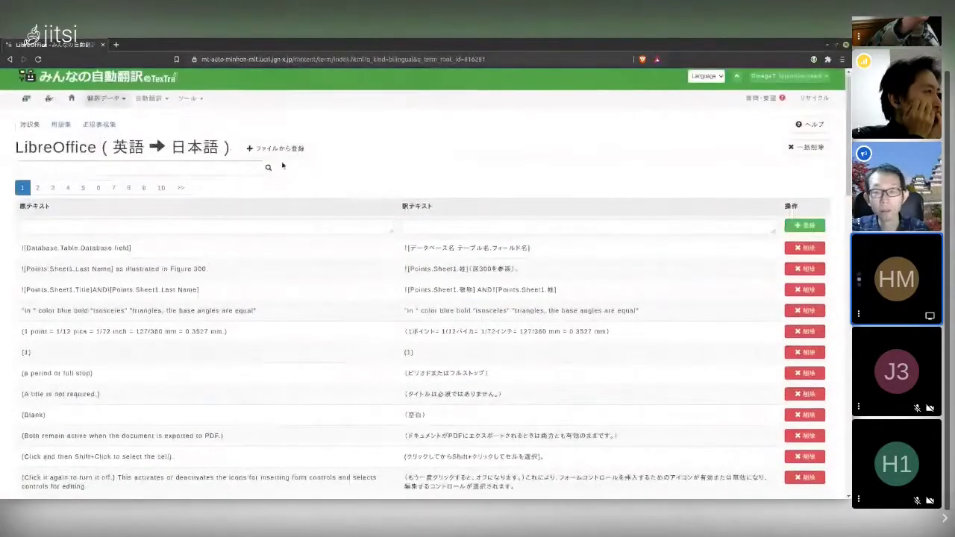
# Show the register-from-file form for the LibreOffice parallel corpus and look over the rest of the page.
pyautogui.click(276, 149)
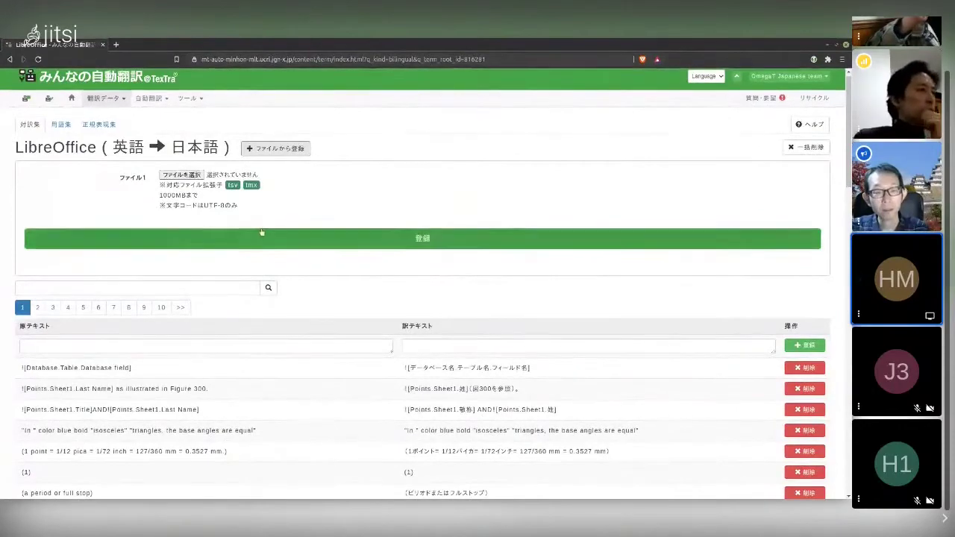
pyautogui.scroll(-10, 381, 270)
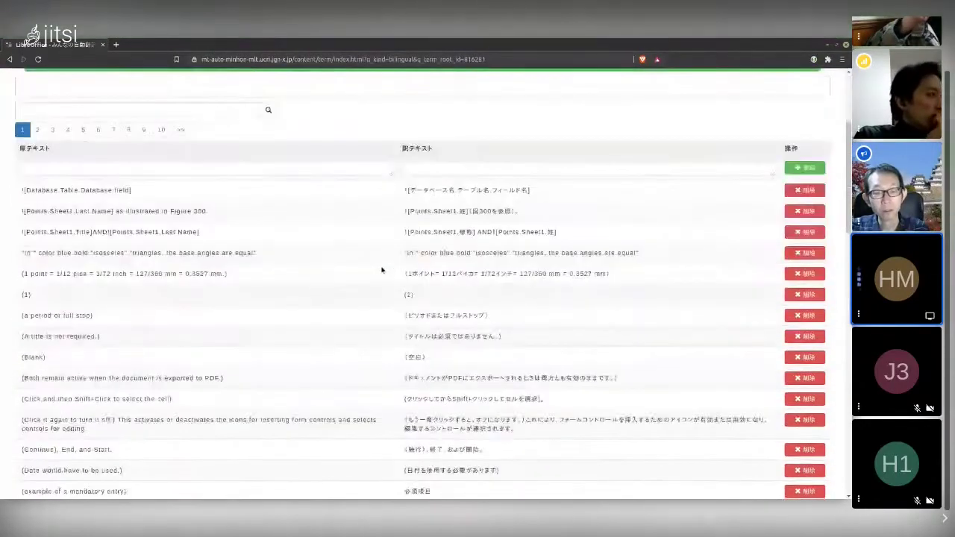
pyautogui.scroll(-10, 381, 270)
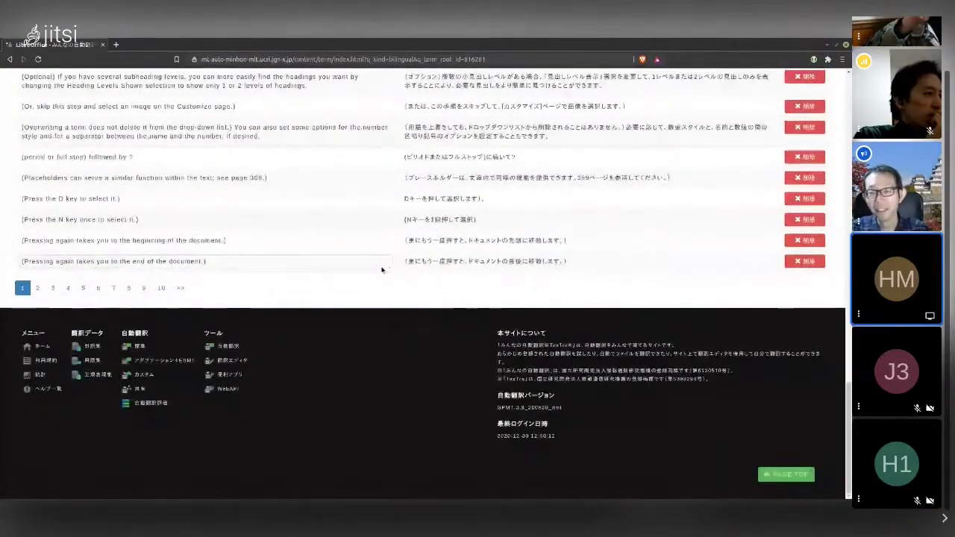
pyautogui.scroll(20, 381, 270)
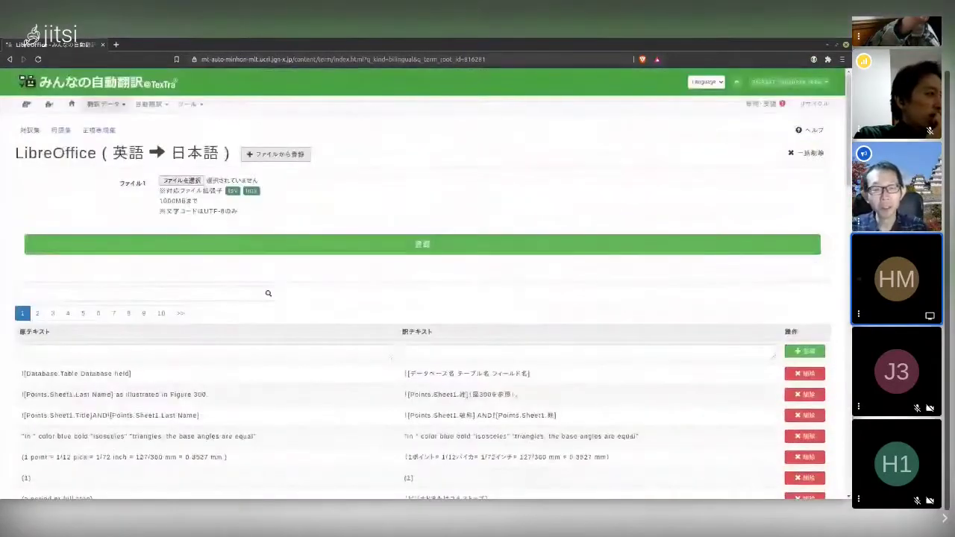
# Open the LibreOffice glossary (用語集), look through its terms and show its register-from-file form.
pyautogui.click(64, 133)
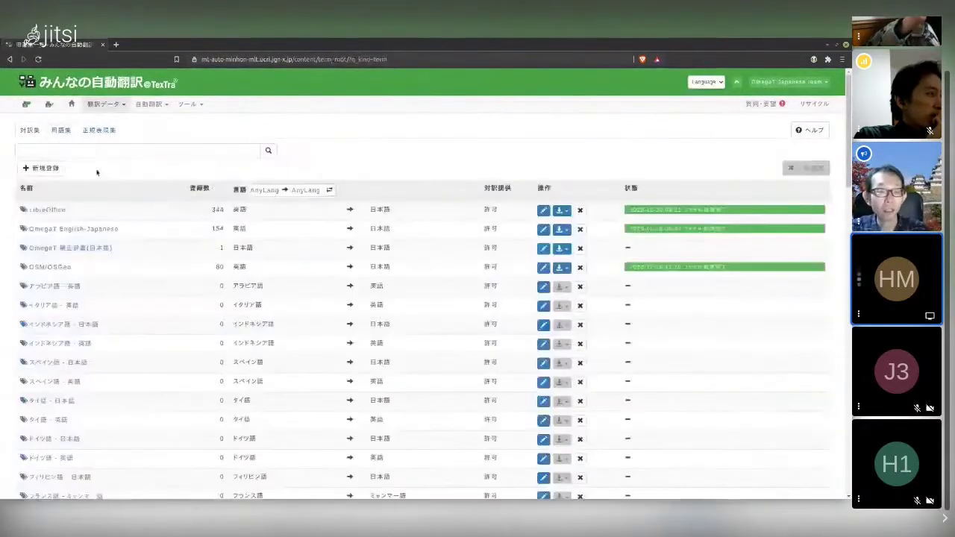
pyautogui.click(52, 212)
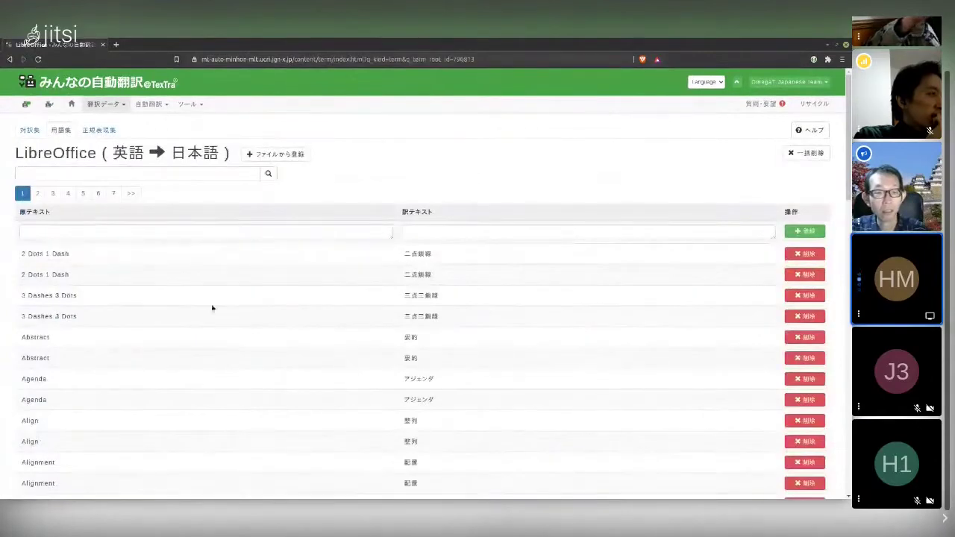
pyautogui.scroll(-2, 212, 308)
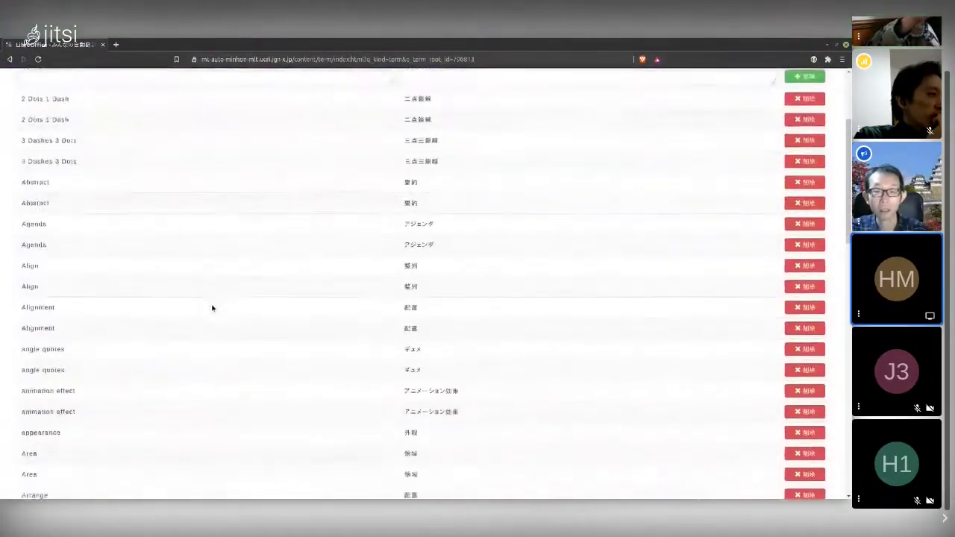
pyautogui.scroll(2, 212, 308)
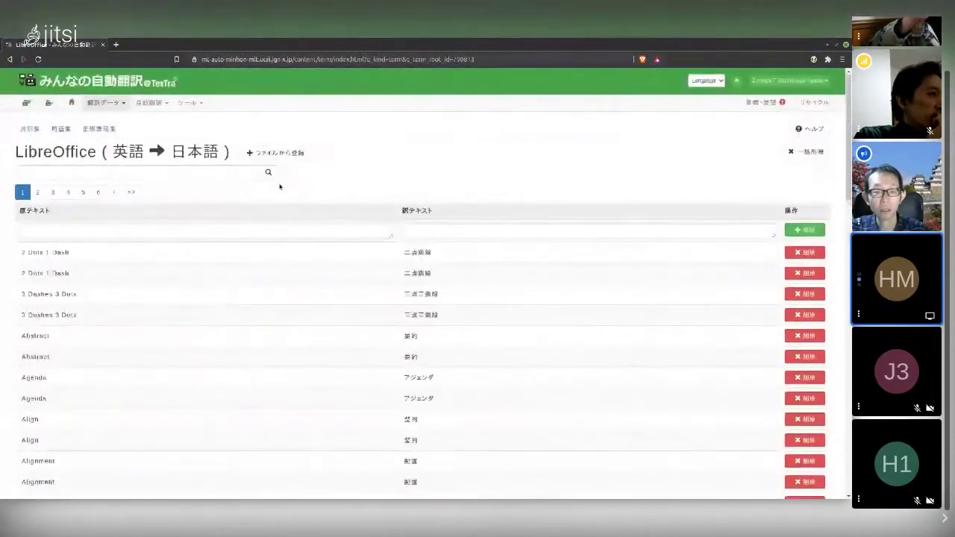
pyautogui.click(275, 152)
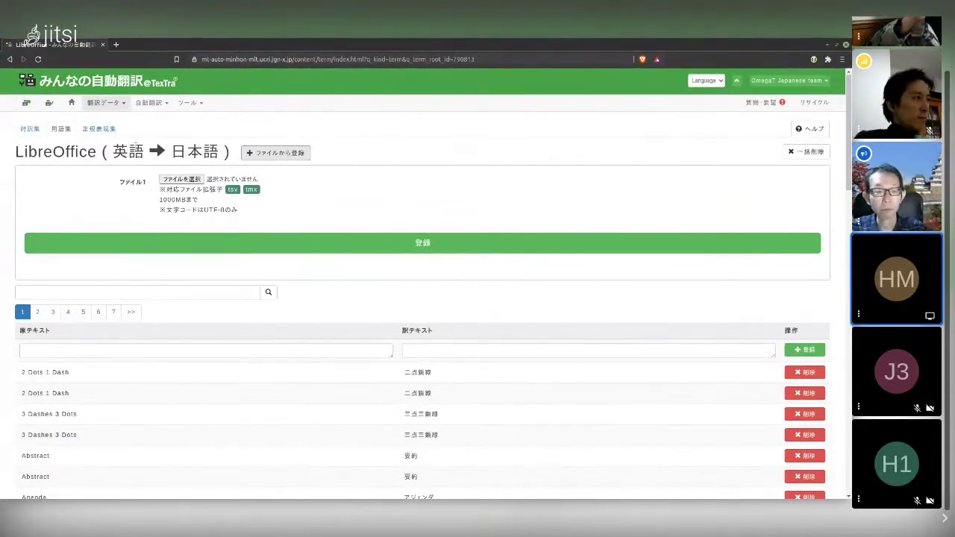
# View the details of the アダプテーション+EBMT engine LibreOffice English->Japanese, highlight its LibreOffice training corpus and close them.
pyautogui.click(156, 104)
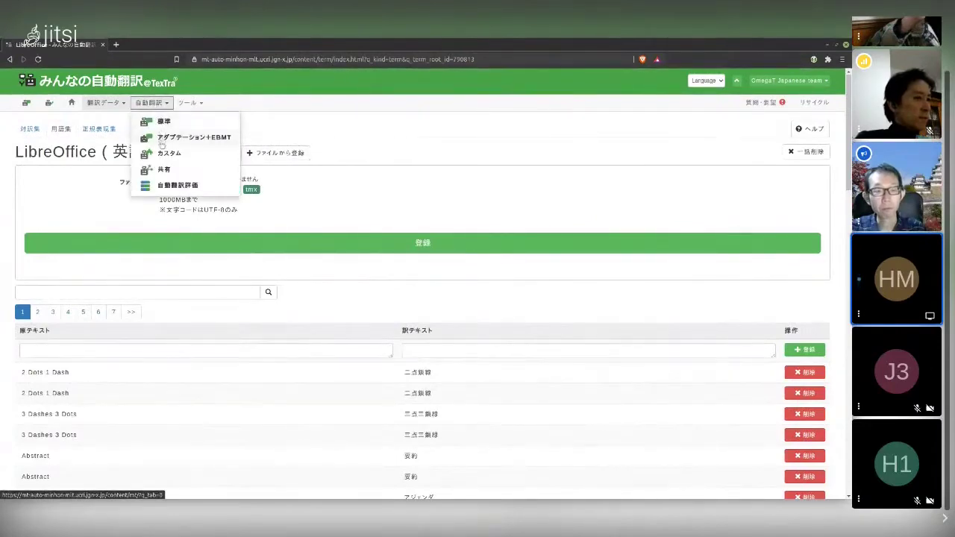
pyautogui.click(161, 143)
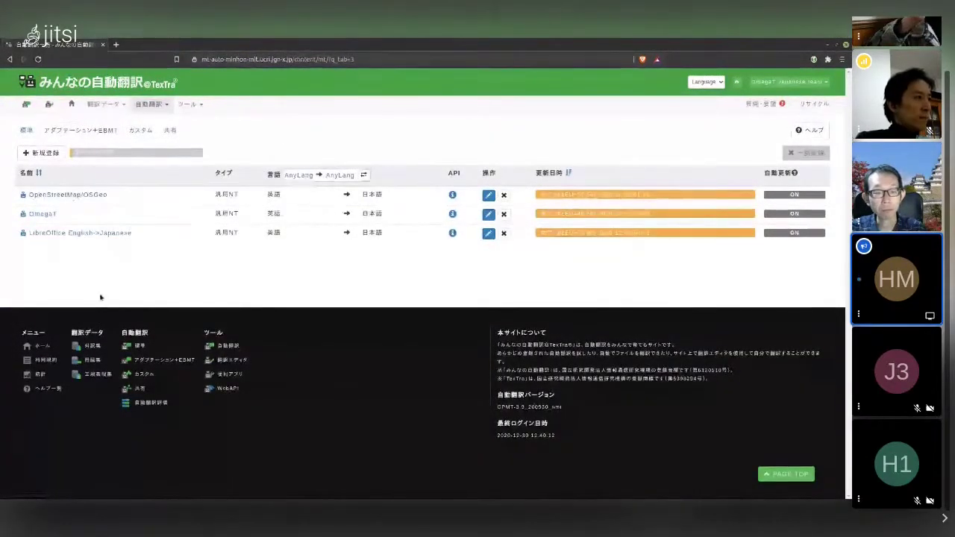
pyautogui.click(94, 234)
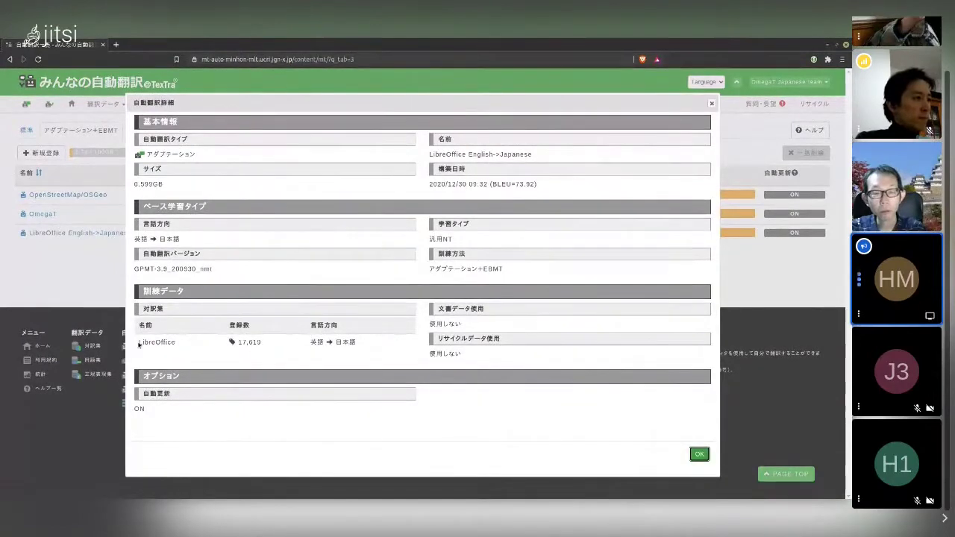
pyautogui.moveTo(138, 342); pyautogui.dragTo(179, 349)
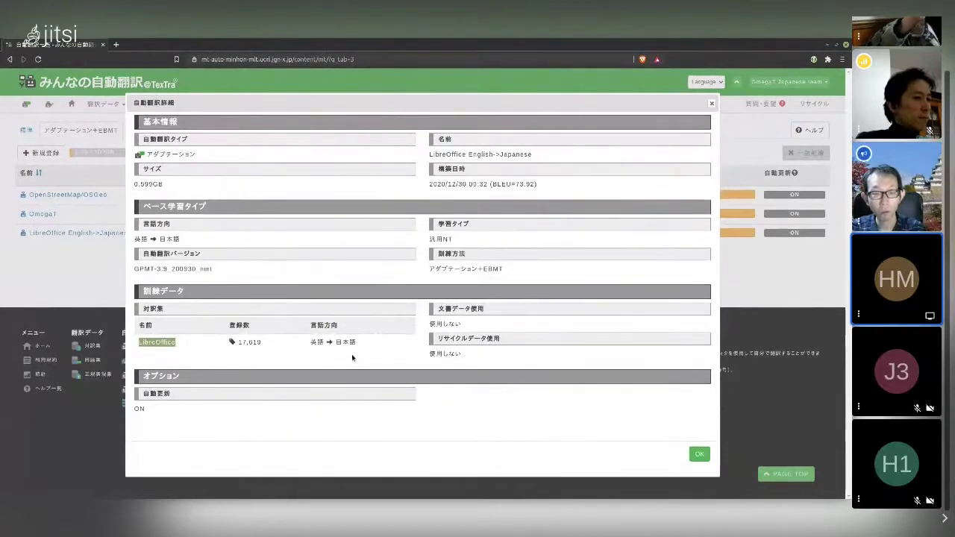
pyautogui.press('Escape')
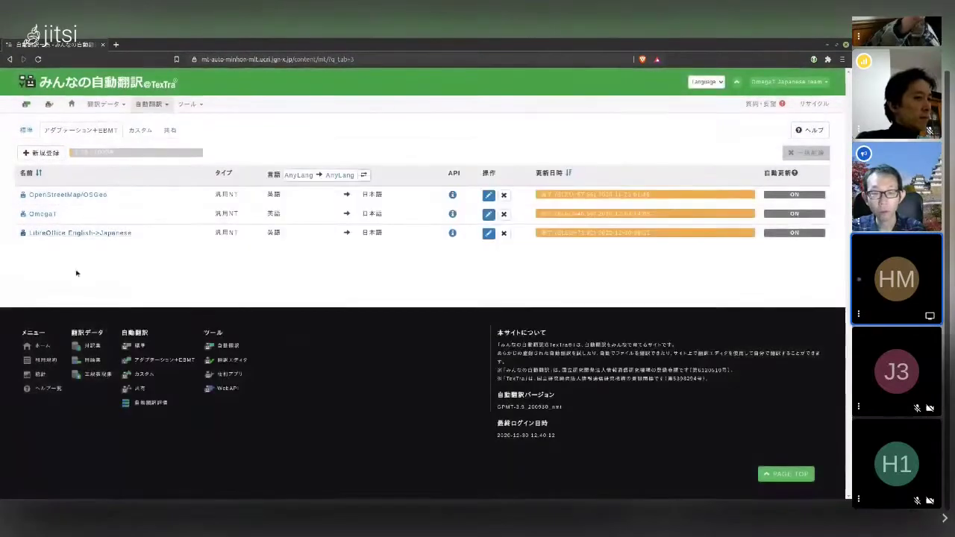
# Open the OpenStreetMap/OSGeo adaptation engine's settings, review them from Step.1 to Step.6, and return to the engine list without saving.
pyautogui.click(487, 195)
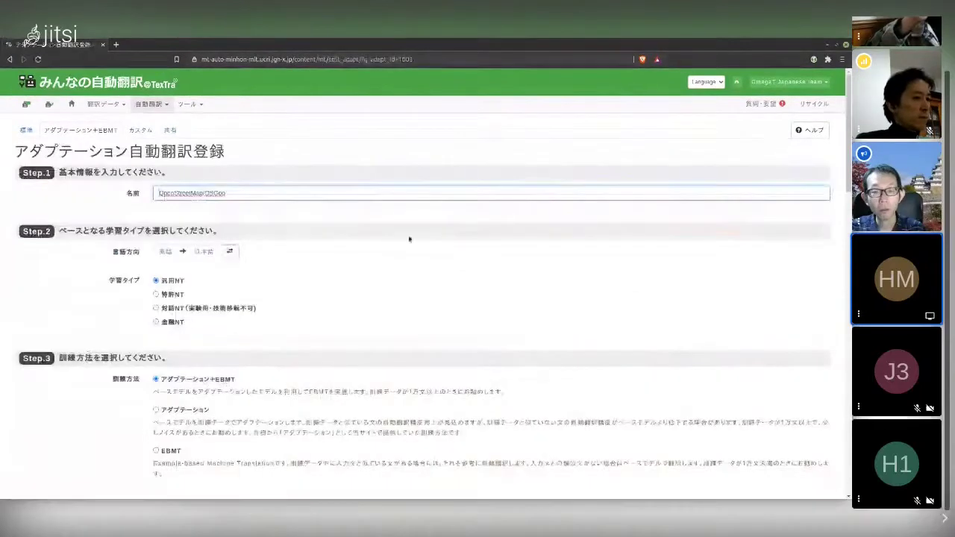
pyautogui.scroll(-1, 323, 250)
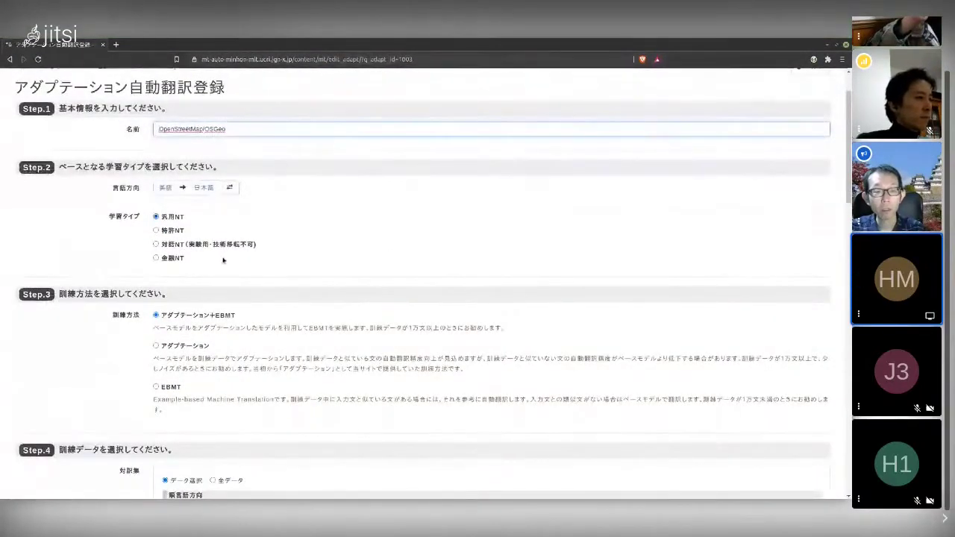
pyautogui.scroll(-2, 192, 223)
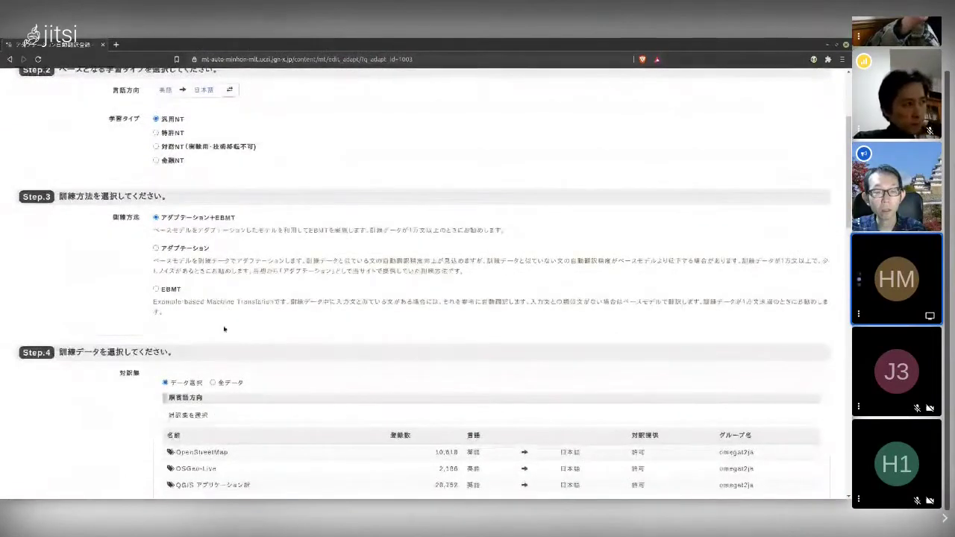
pyautogui.scroll(-3, 224, 329)
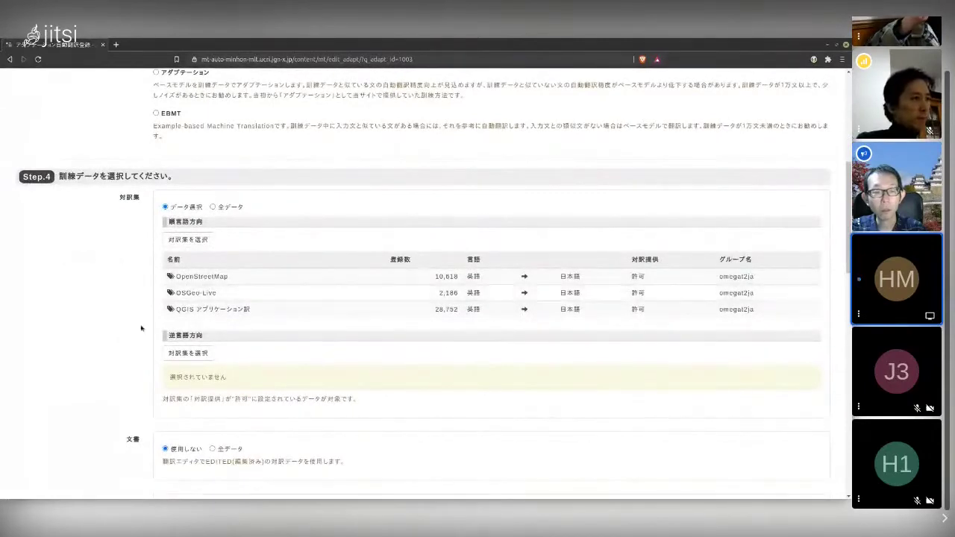
pyautogui.scroll(-15, 141, 328)
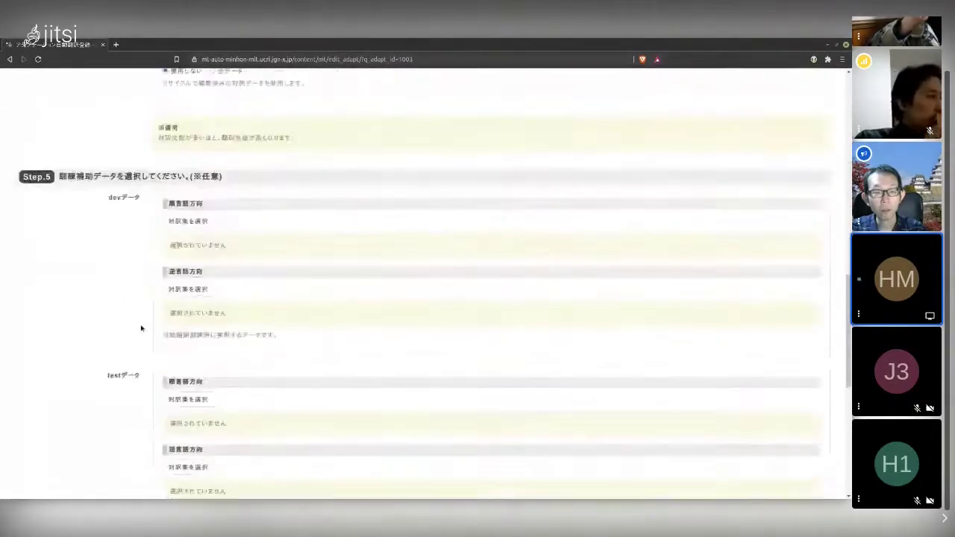
pyautogui.scroll(-2, 141, 328)
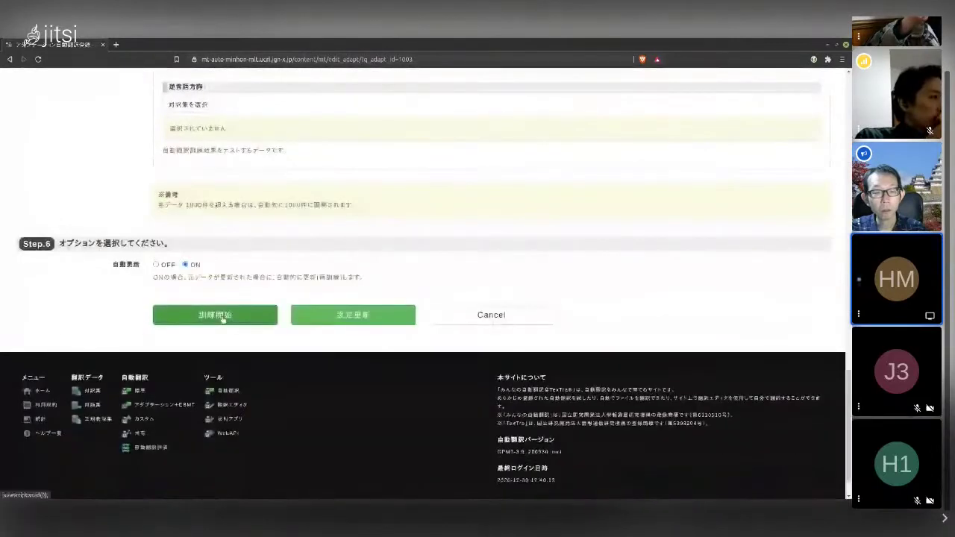
pyautogui.click(8, 59)
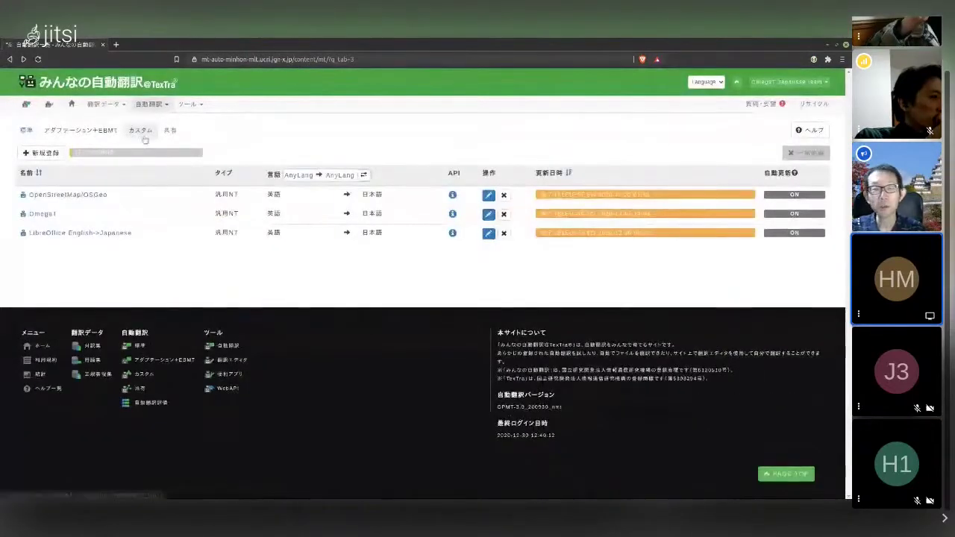
# View the details of the custom engine libreoffice JA 翻訳プロジェクト, highlight its LibreOffice 訳語指定データ集 entry and close them.
pyautogui.click(143, 137)
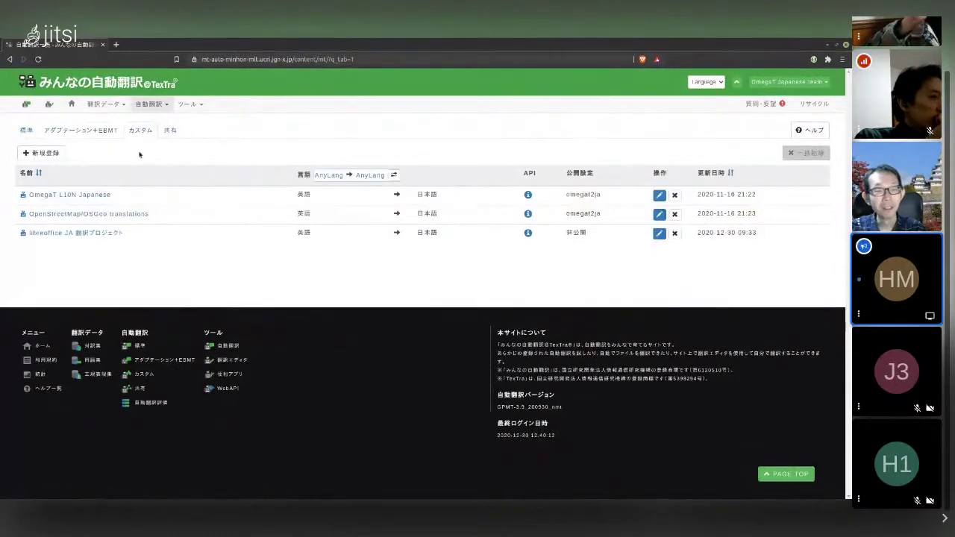
pyautogui.click(70, 234)
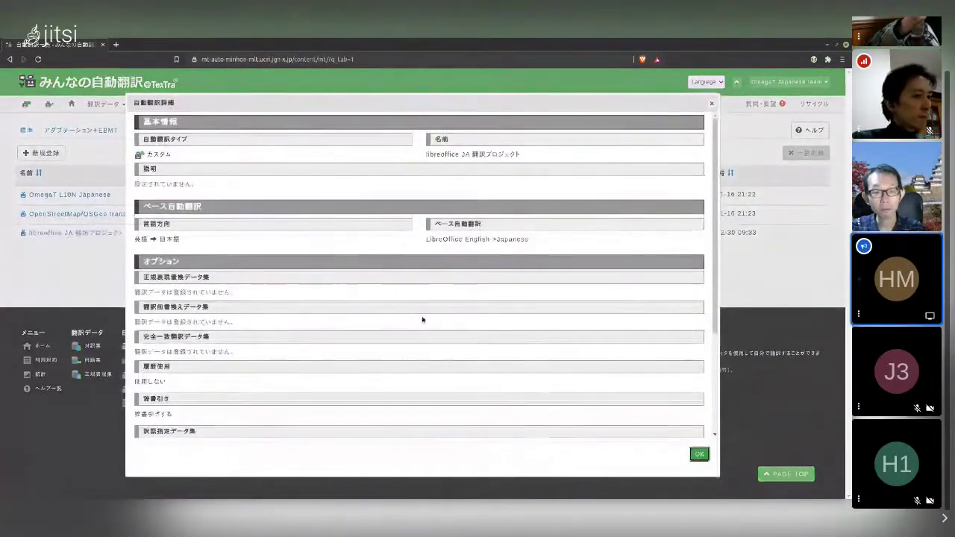
pyautogui.scroll(-5, 422, 320)
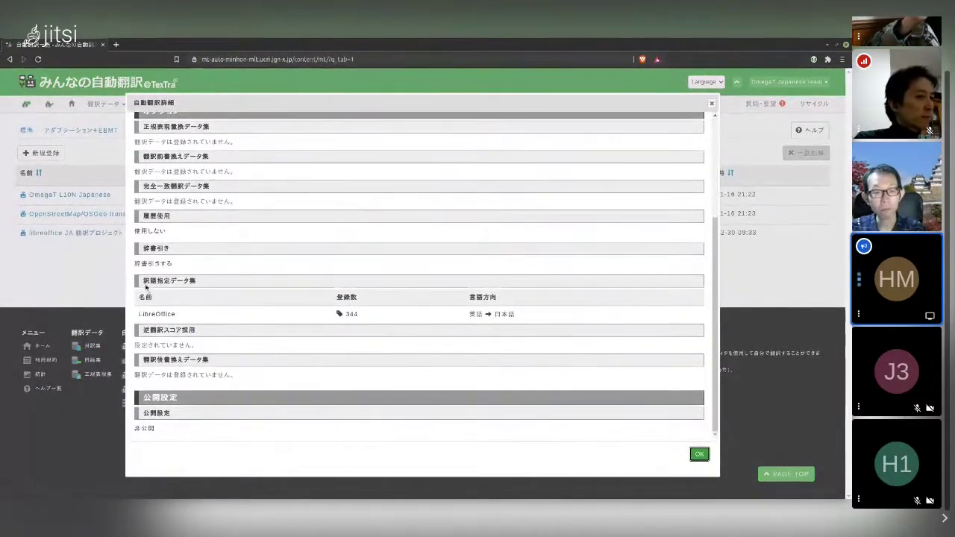
pyautogui.moveTo(142, 281); pyautogui.dragTo(168, 314)
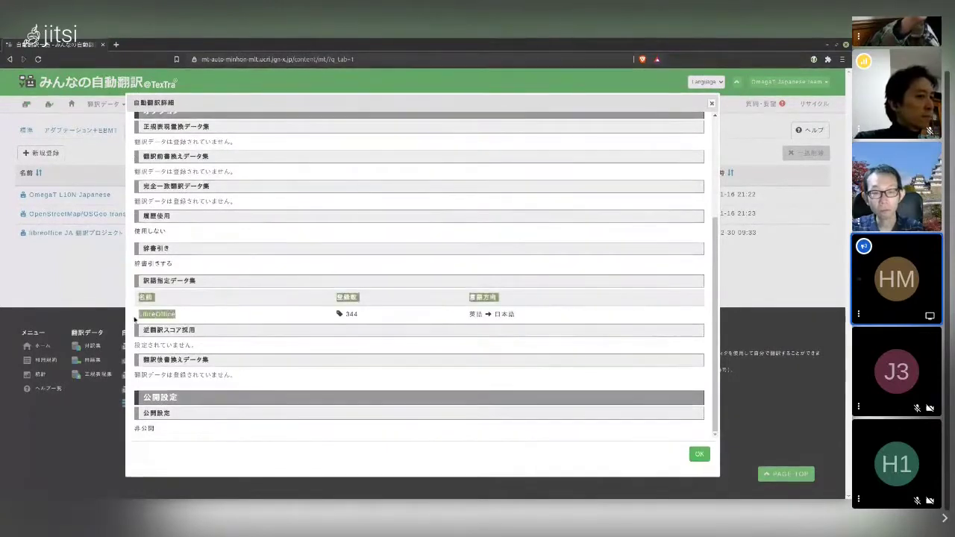
pyautogui.press('Escape')
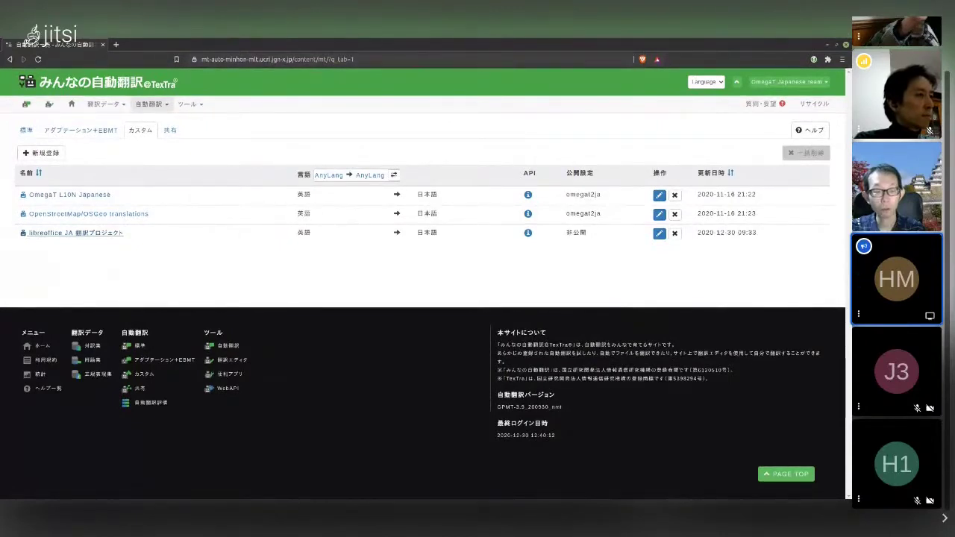
# Open the WebAPI details of libreoffice JA 翻訳プロジェクト and highlight the request URL's engine ID and part of the API key.
pyautogui.click(528, 234)
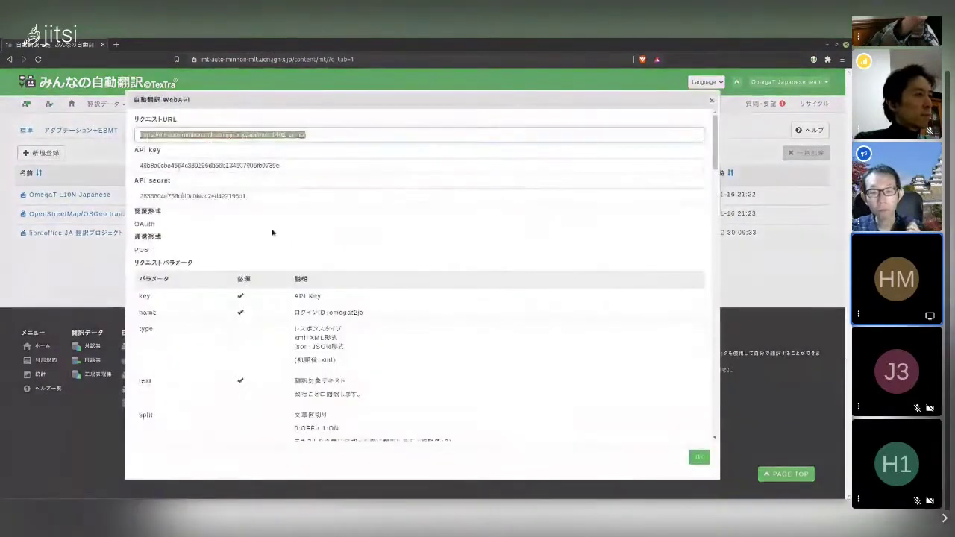
pyautogui.click(273, 132)
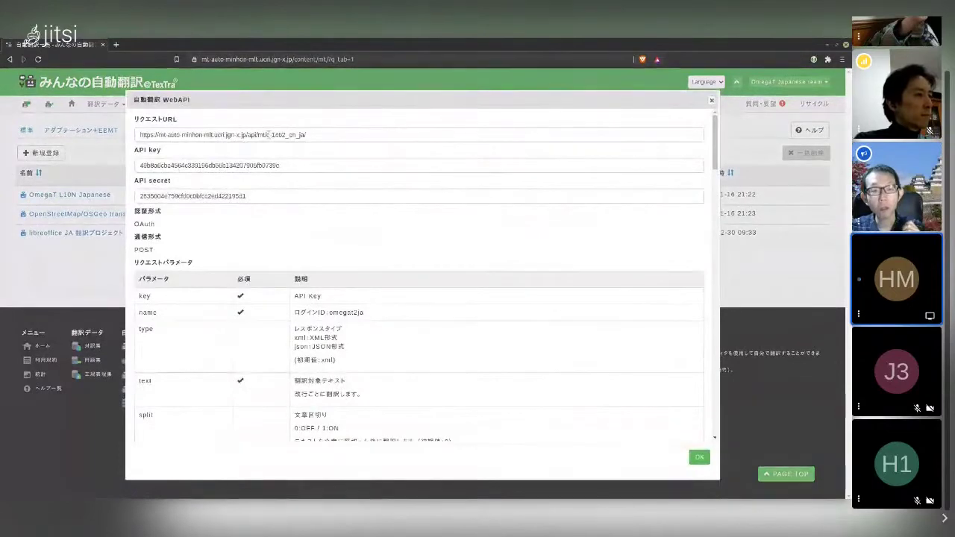
pyautogui.doubleClick(268, 134)
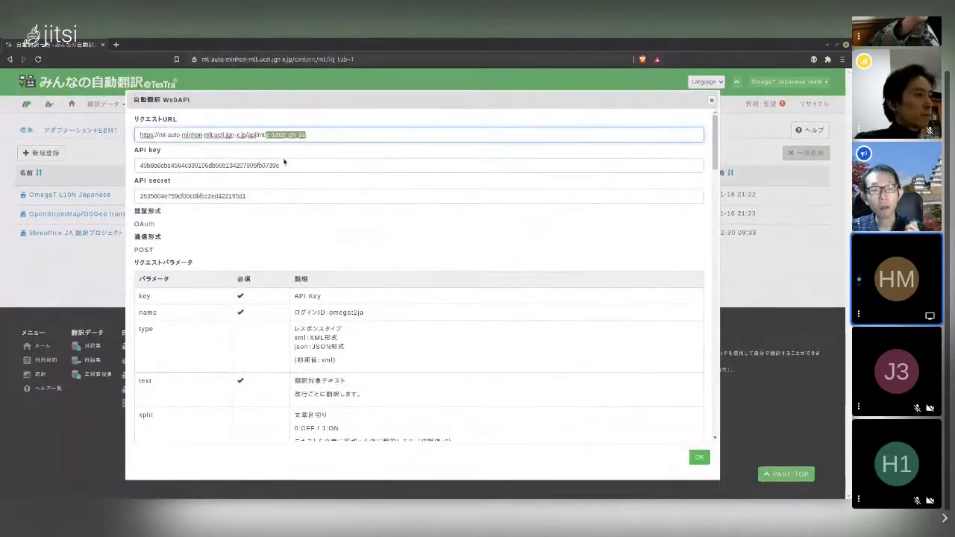
pyautogui.moveTo(283, 163); pyautogui.dragTo(262, 165)
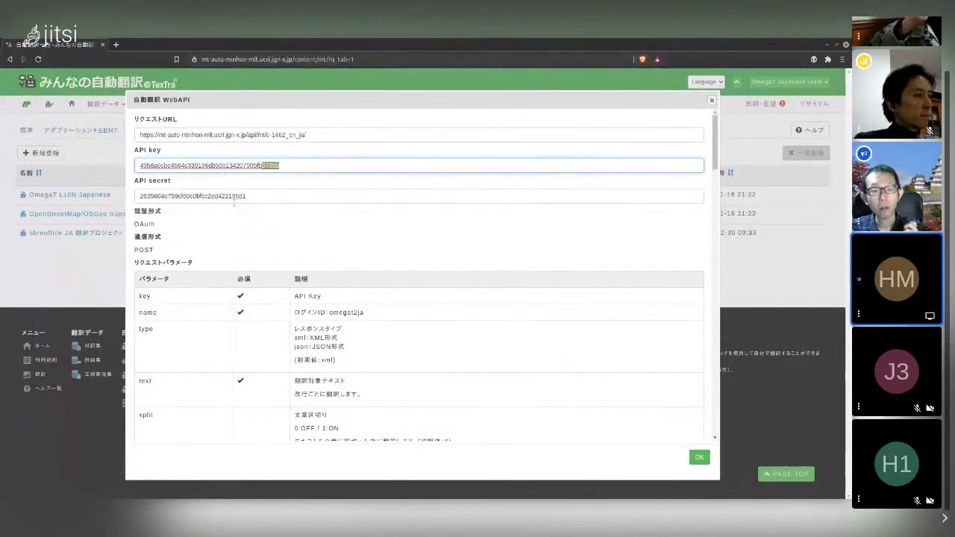
# Review the request parameters and response fields in the WebAPI details of libreoffice JA 翻訳プロジェクト, then close them.
pyautogui.press('Tab')
pyautogui.scroll(-5, 354, 369)
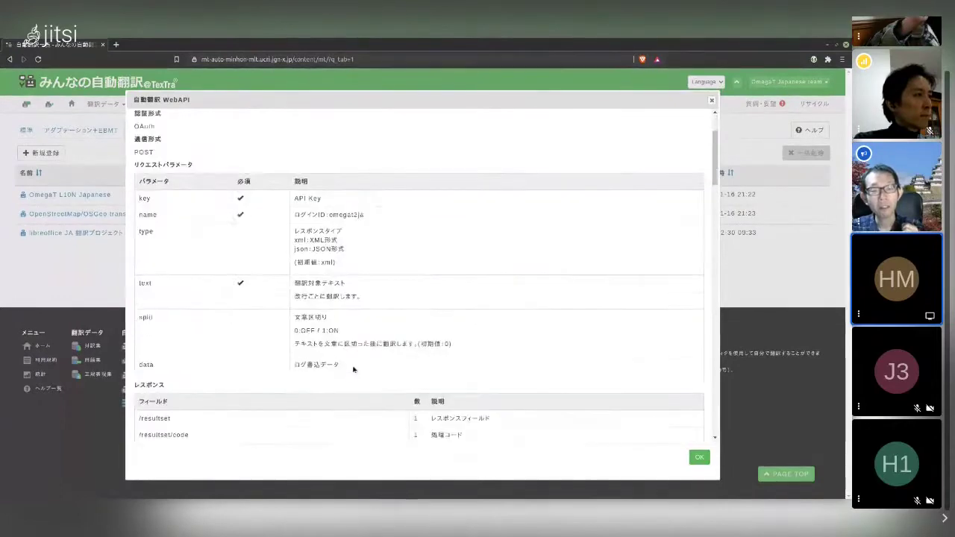
pyautogui.scroll(-15, 354, 369)
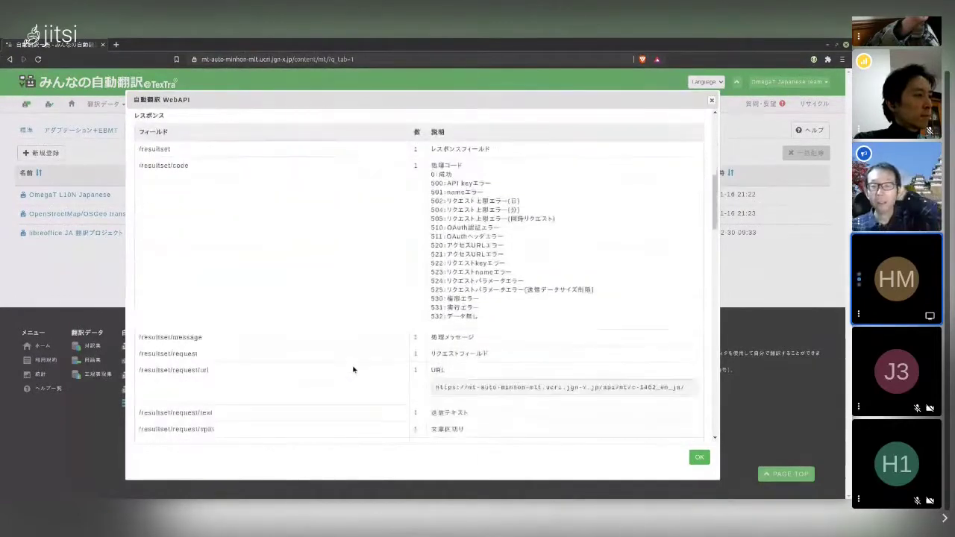
pyautogui.scroll(15, 354, 369)
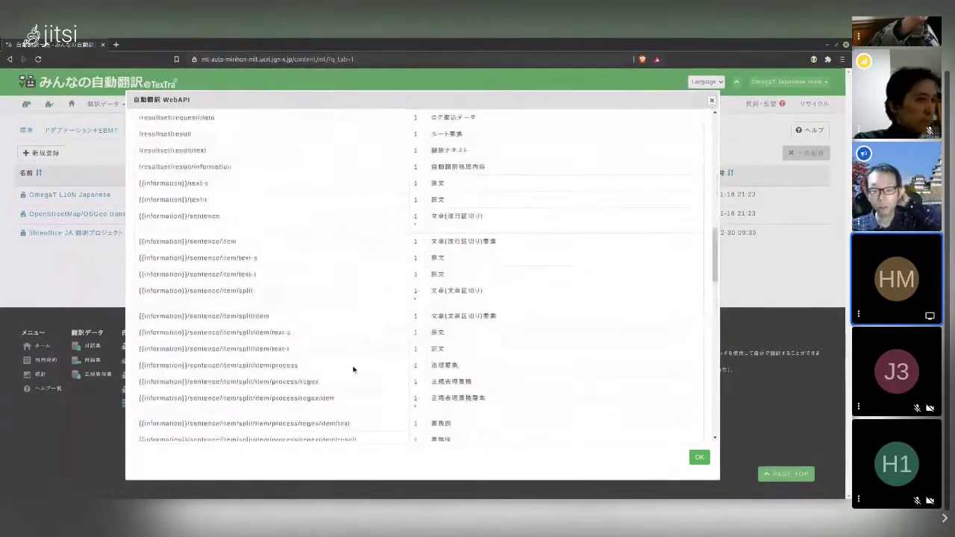
pyautogui.press('Escape')
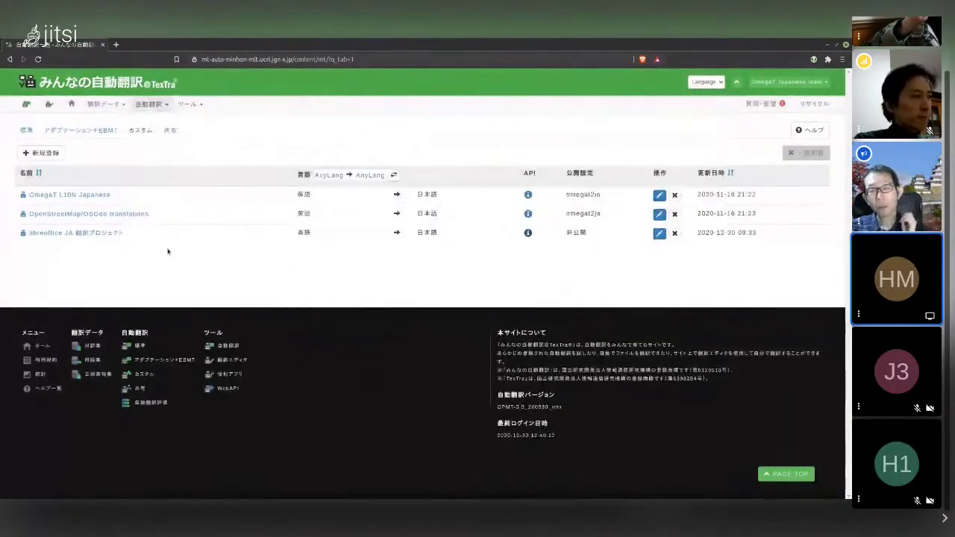
# Show the アダプテーション+EBMT engines, view the details and training corpora of the OpenStreetMap/OSGeo engine, and close them.
pyautogui.click(93, 131)
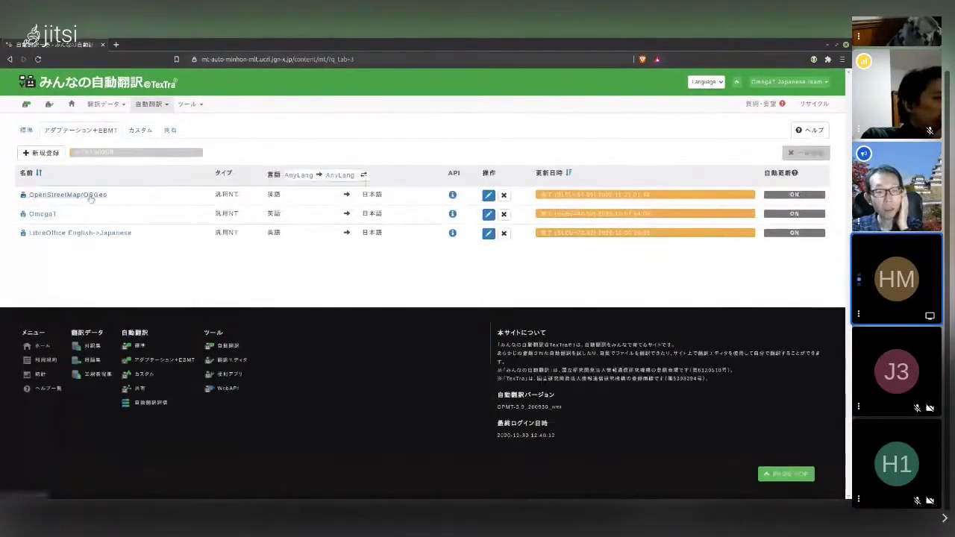
pyautogui.click(90, 198)
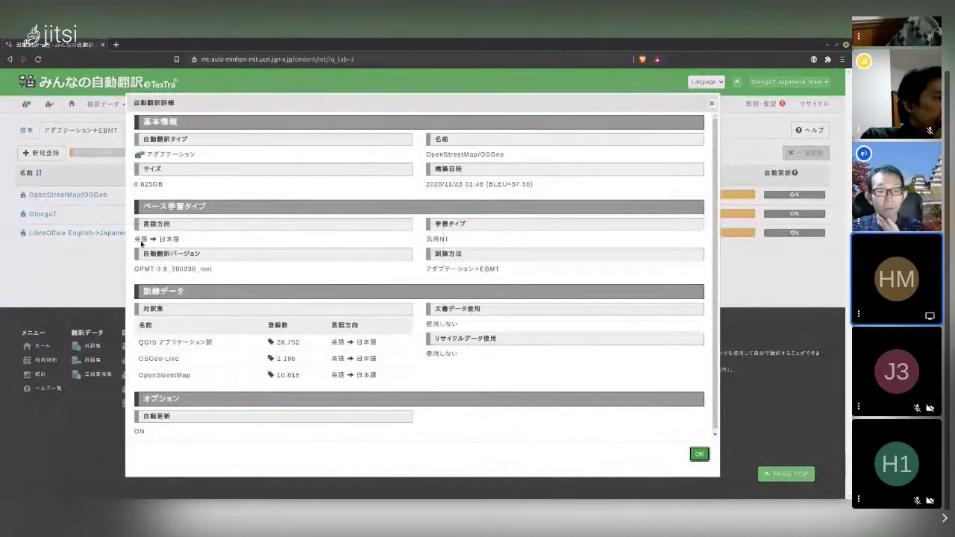
pyautogui.scroll(-1, 239, 339)
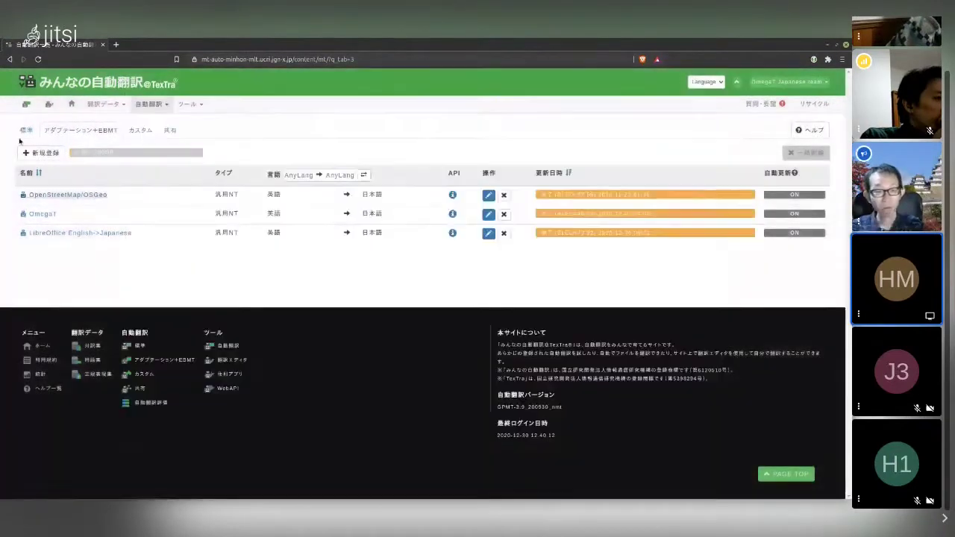
pyautogui.click(20, 140)
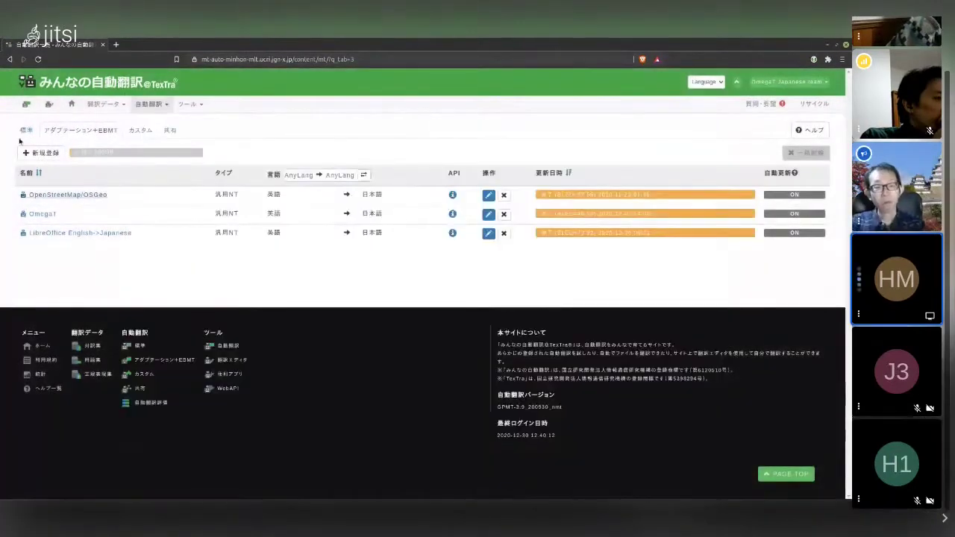
# View the details and training corpus of the OmegaT adaptation engine, close them, and bring up the 翻訳データ choices.
pyautogui.click(42, 214)
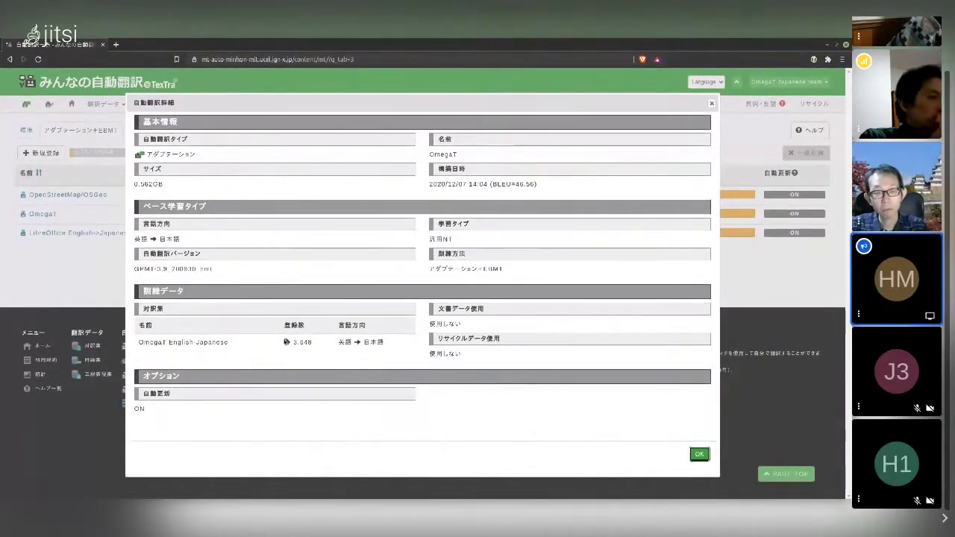
pyautogui.click(43, 254)
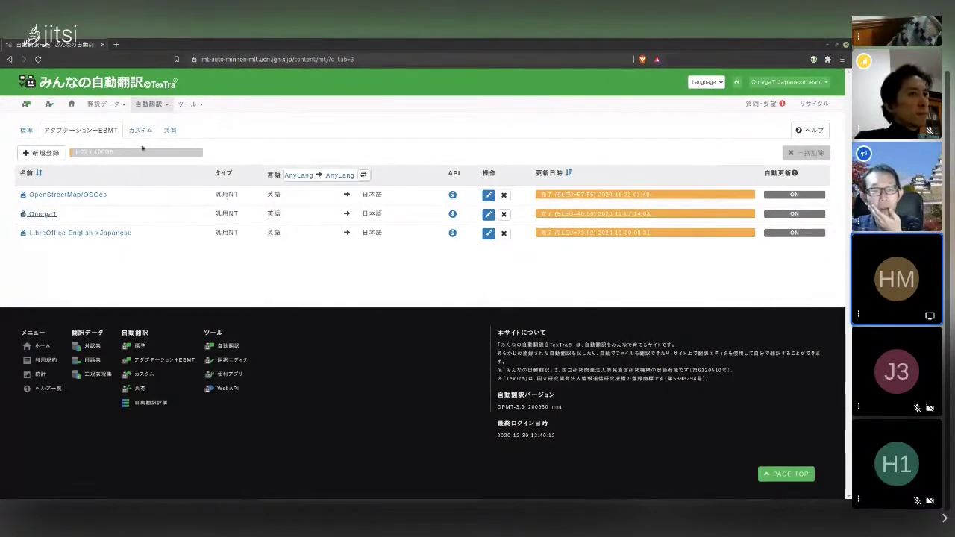
pyautogui.click(103, 105)
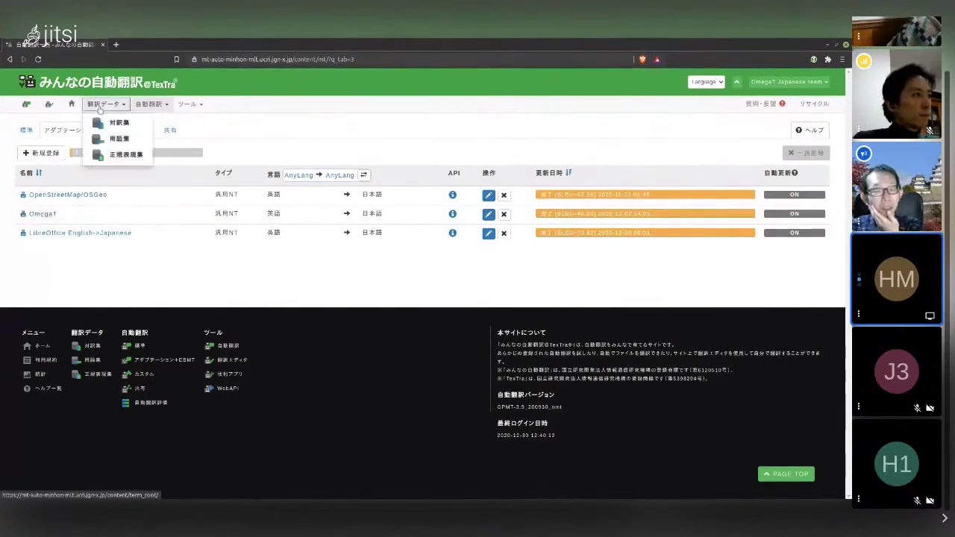